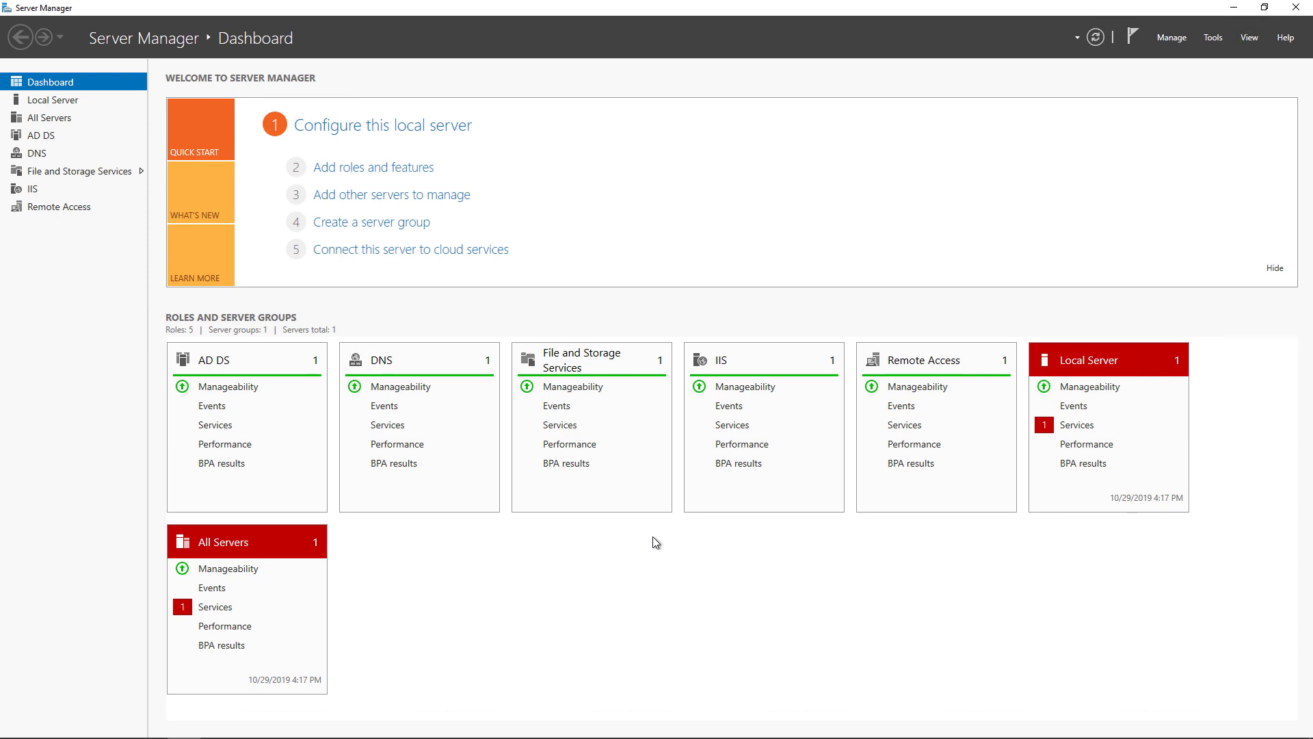
Step: Launch DNS Manager from Server Manager's Tools menu
click(1213, 40)
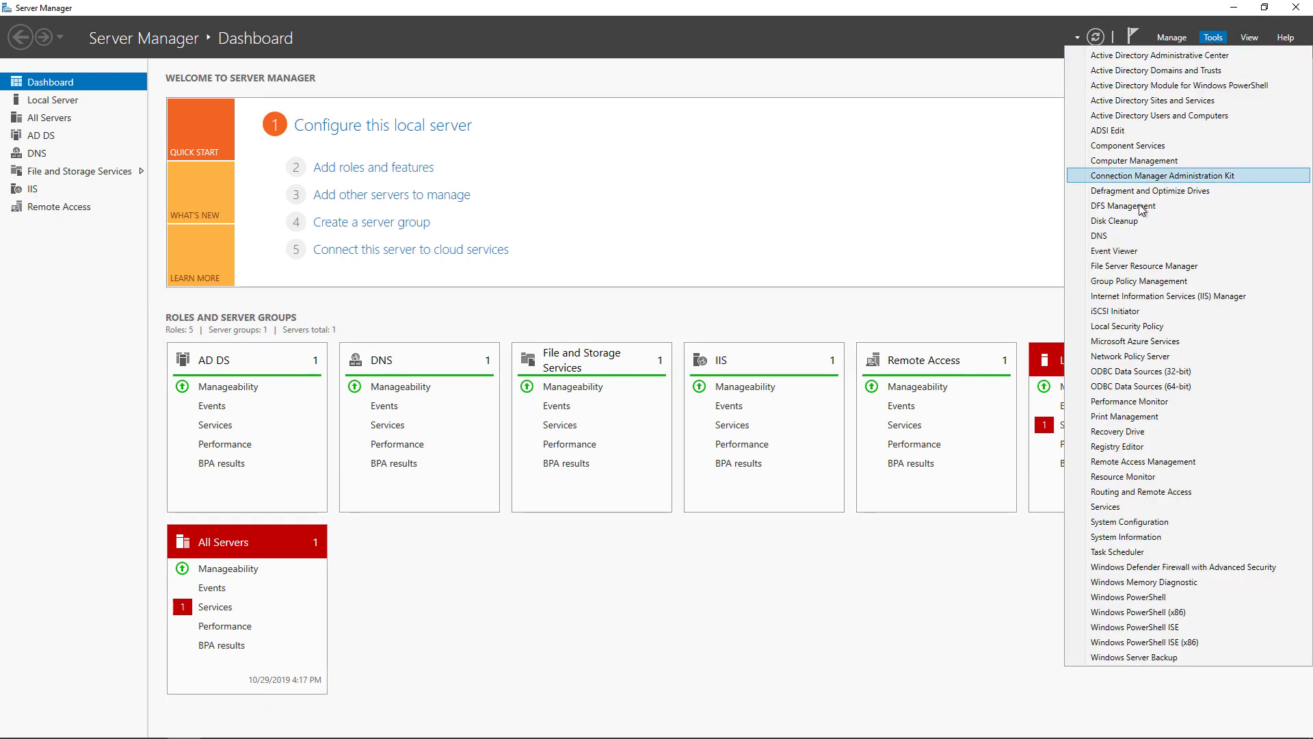
click(1124, 238)
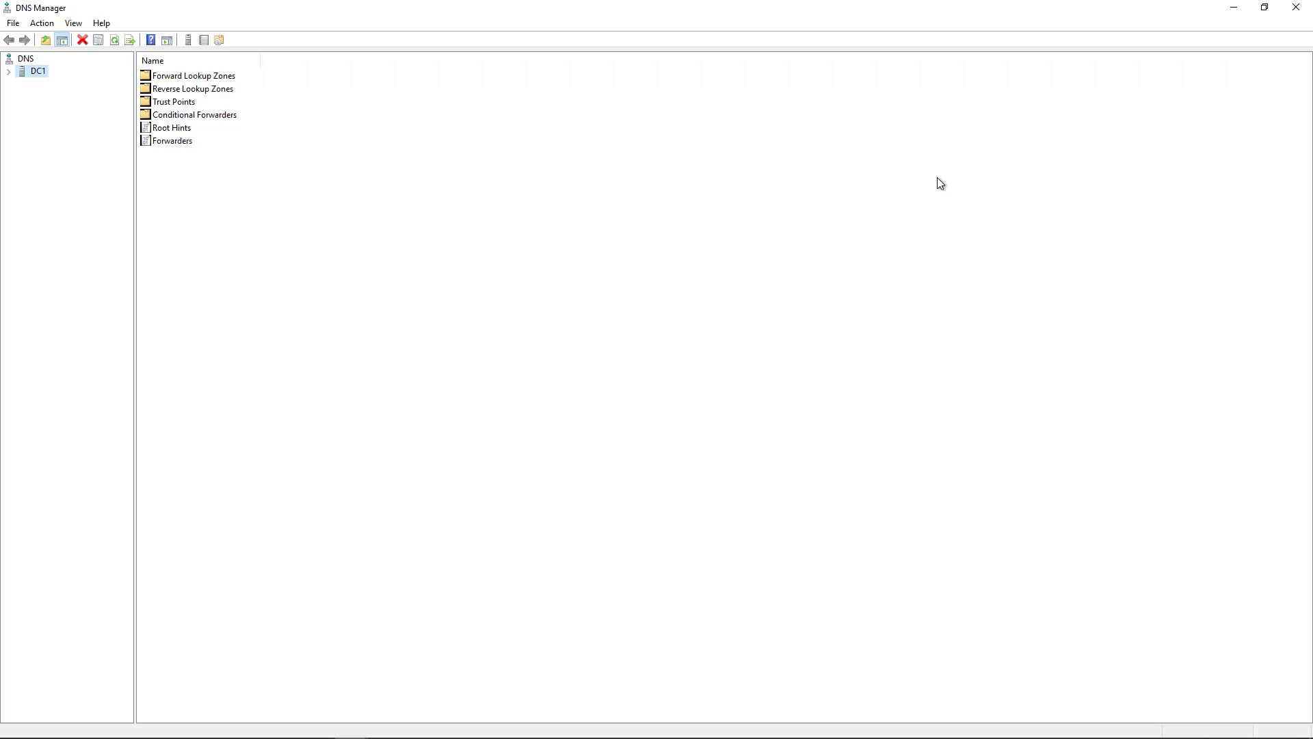
Step: Expand DC1's Forward Lookup Zones and inspect the _msdcs.TechPub.us and TechPub.us zone records
click(8, 71)
double_click(25, 85)
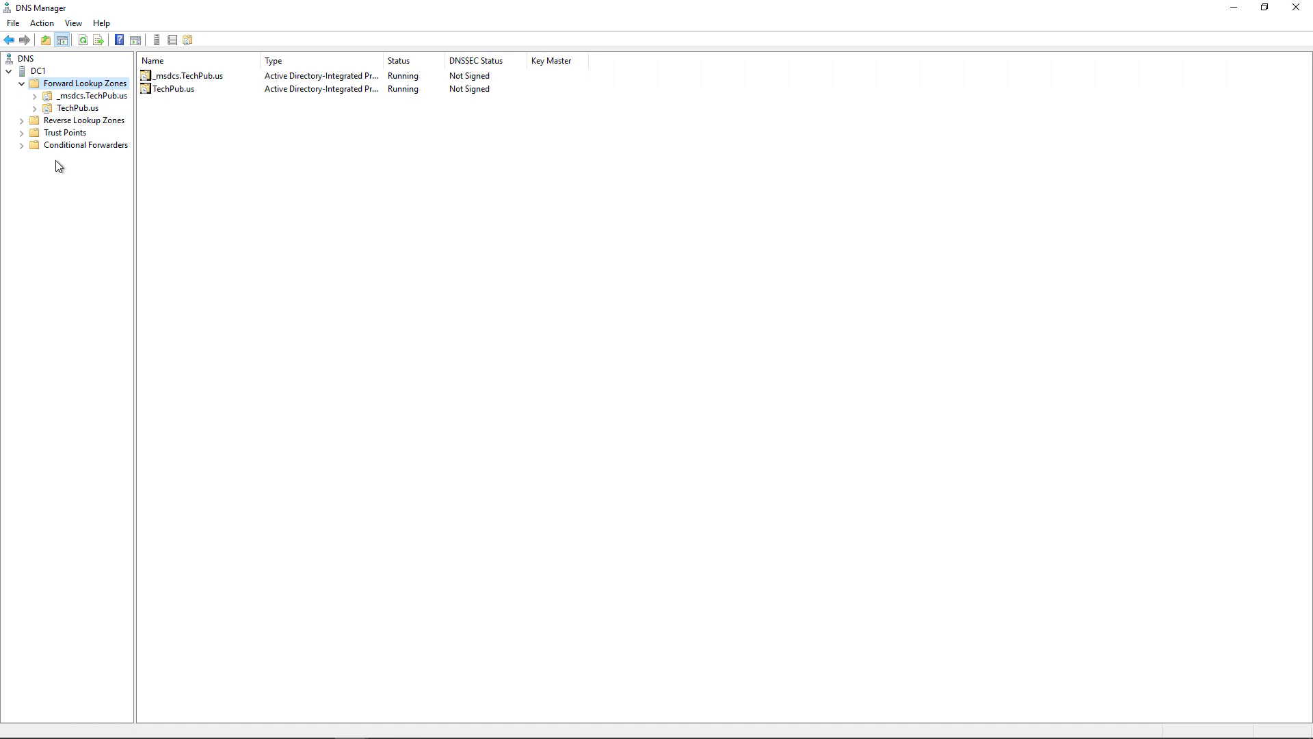
click(91, 99)
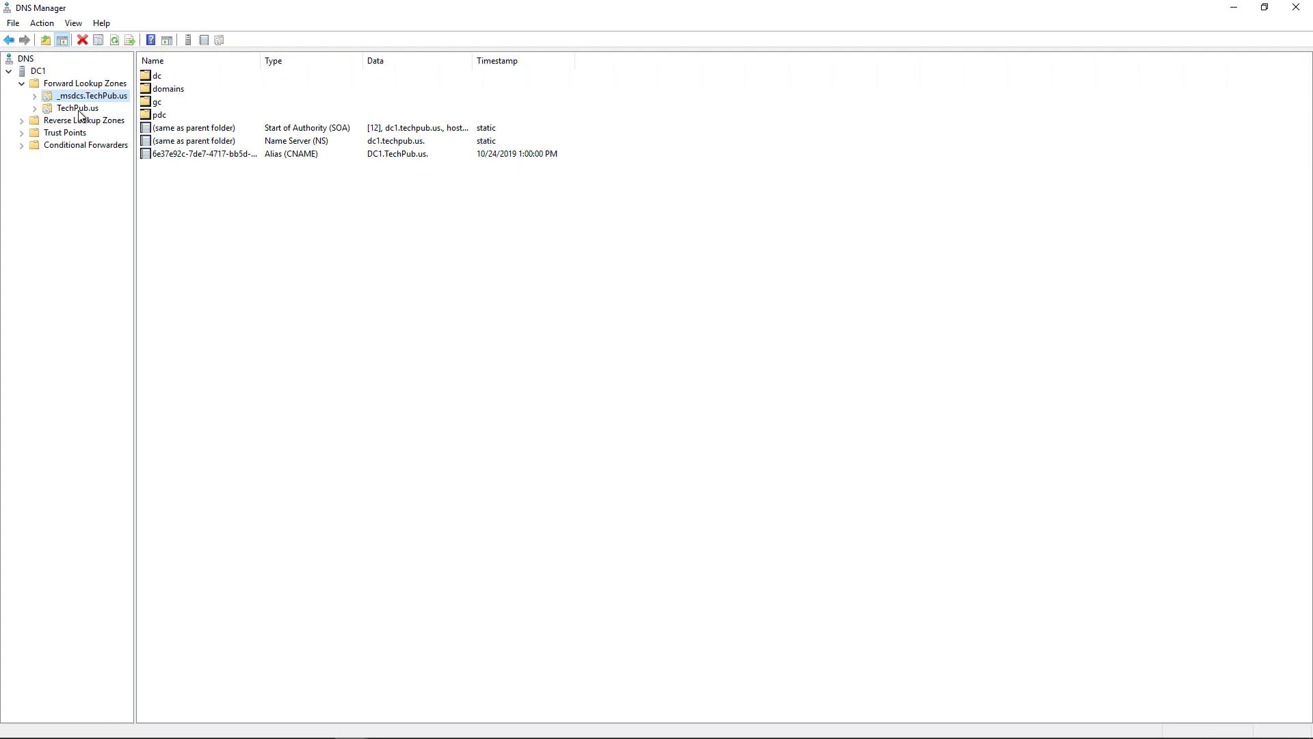
click(80, 112)
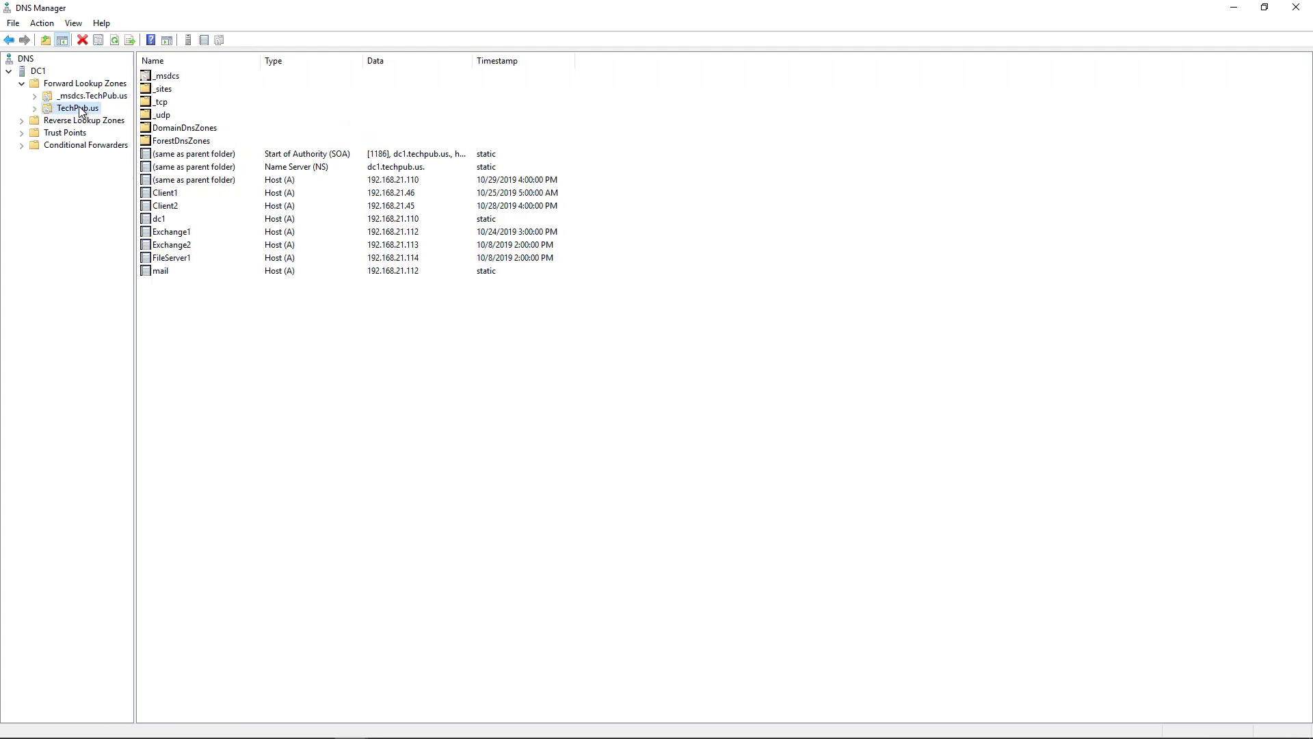
click(89, 101)
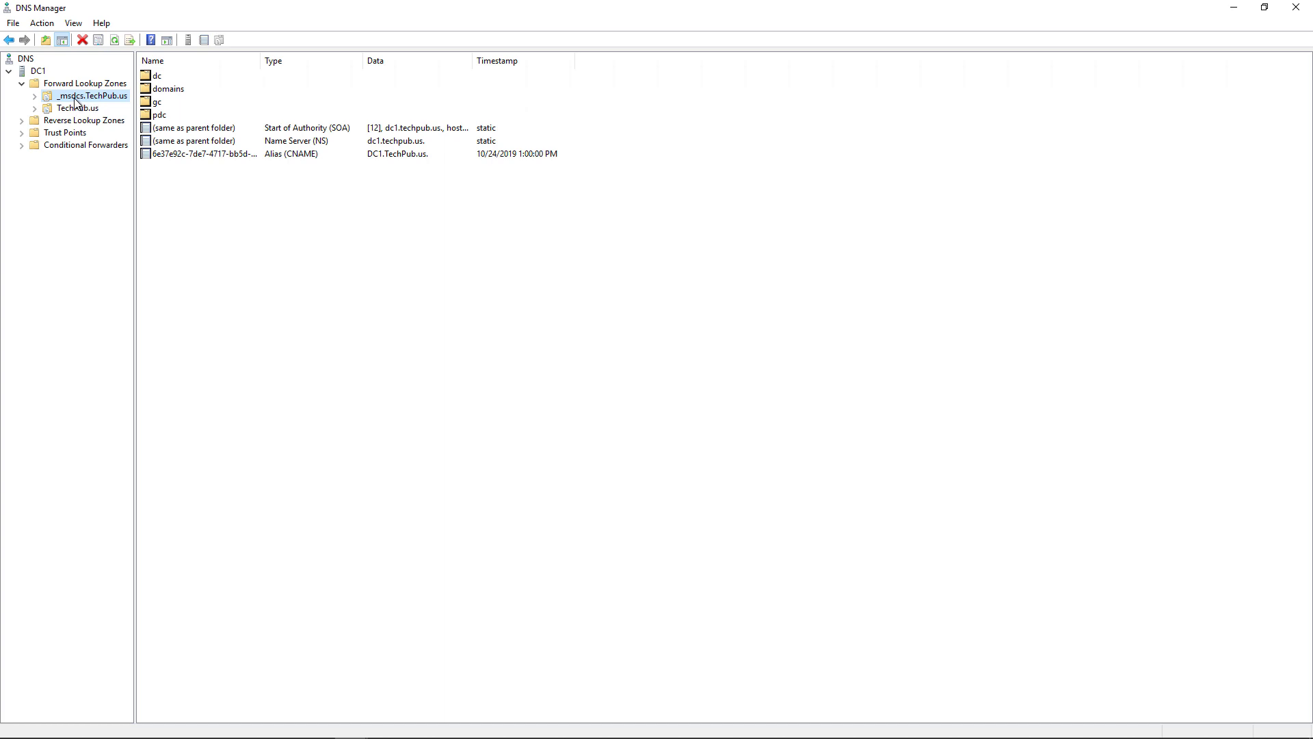
click(79, 108)
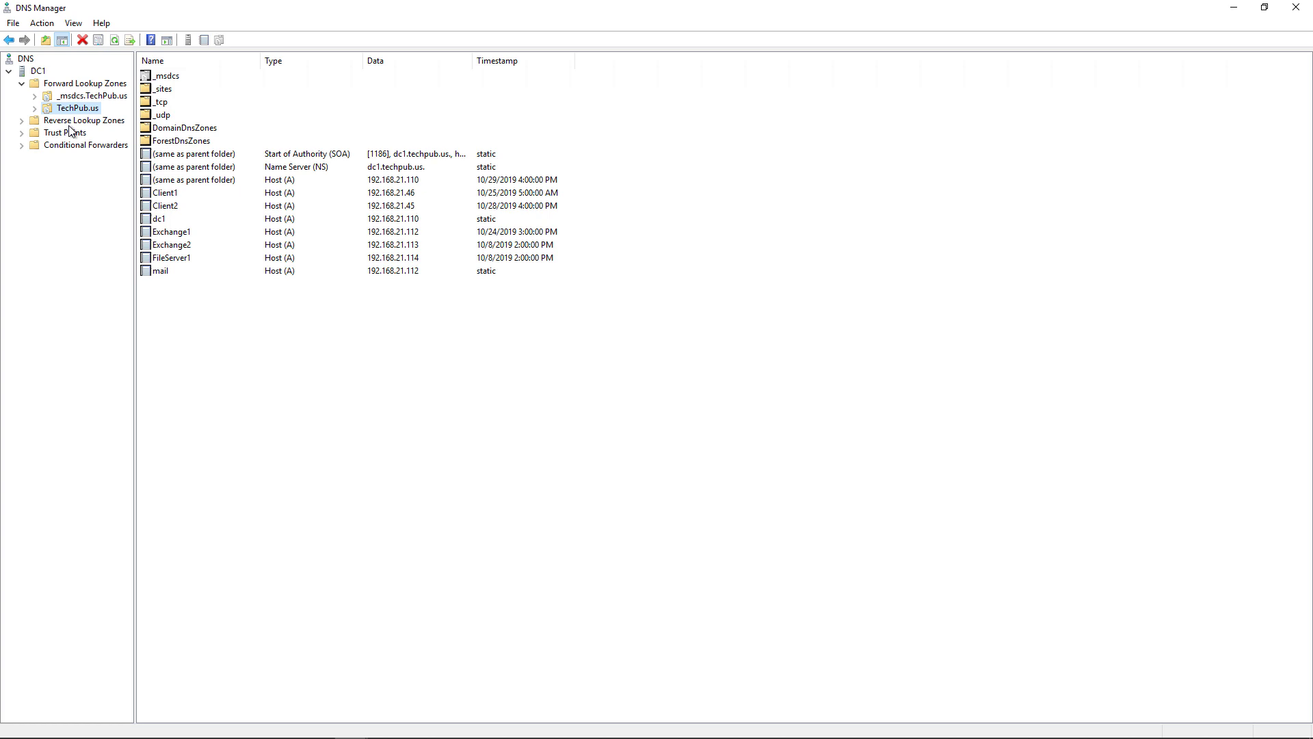
Step: Start the New Zone Wizard for server DC1
right_click(40, 73)
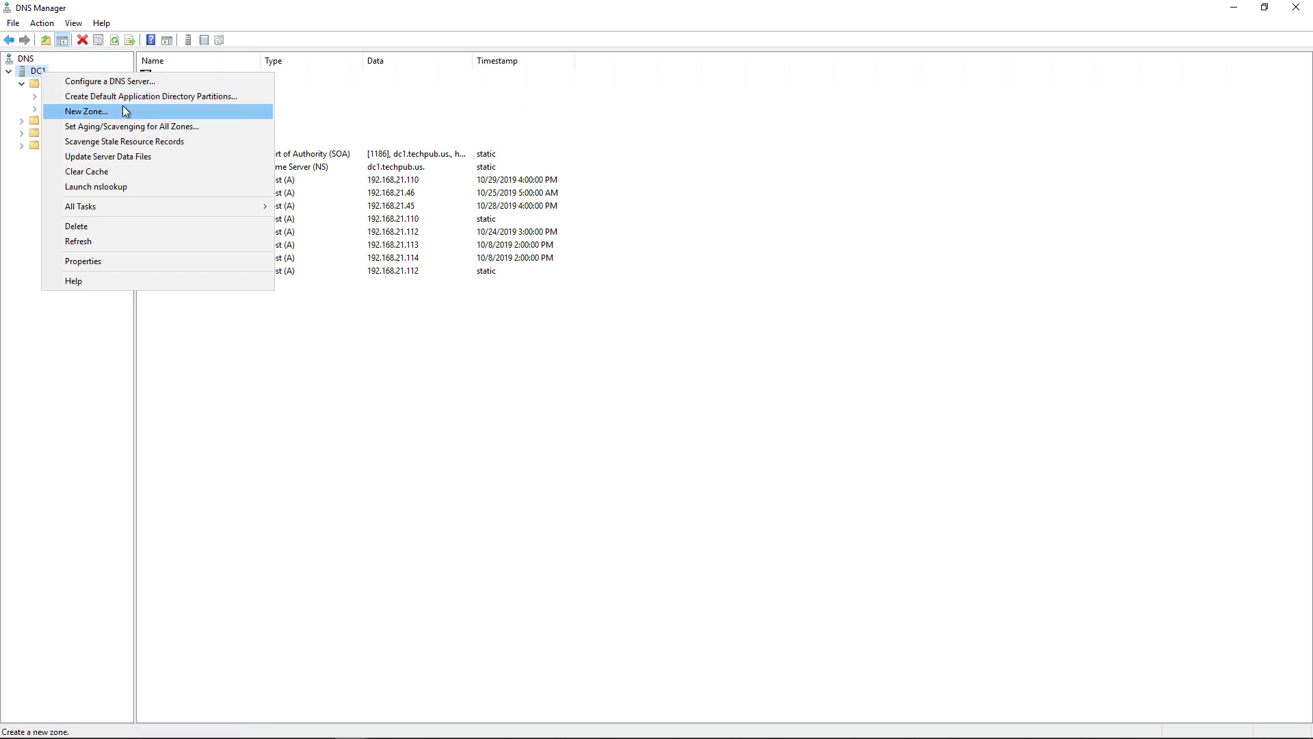
click(86, 111)
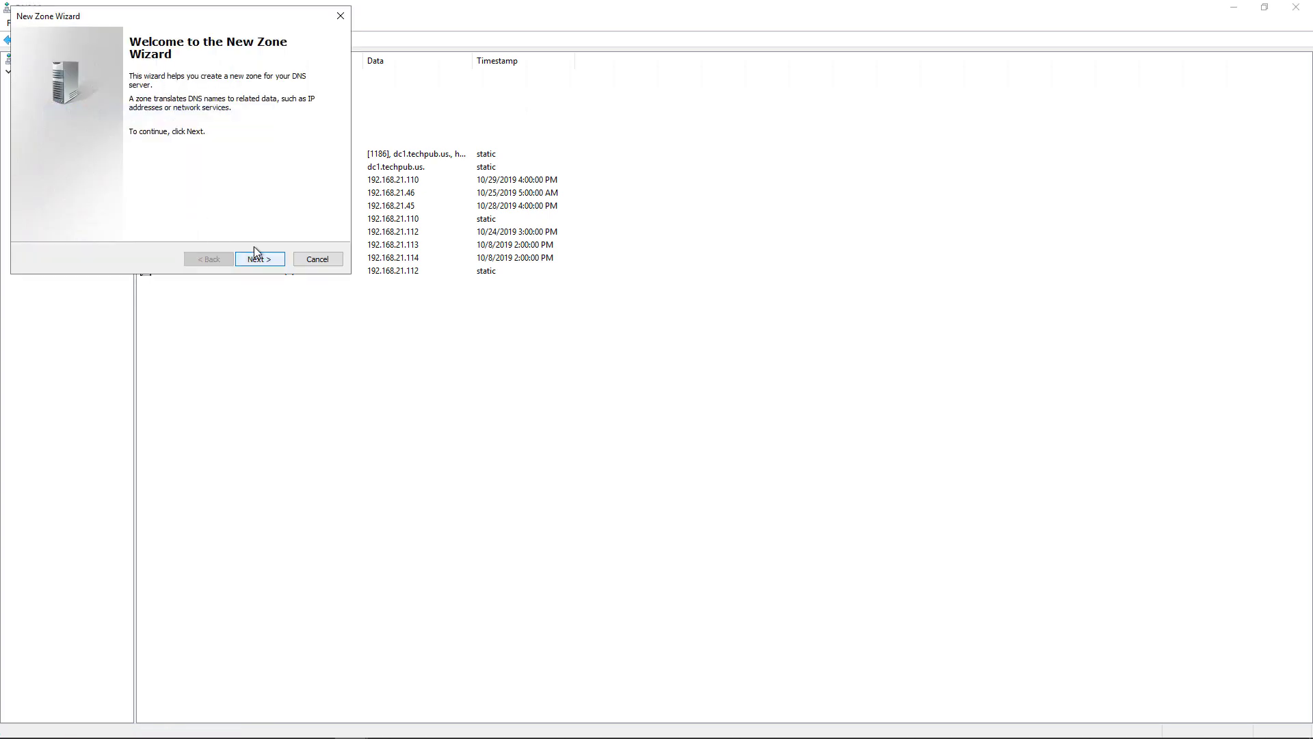
drag(217, 17, 491, 112)
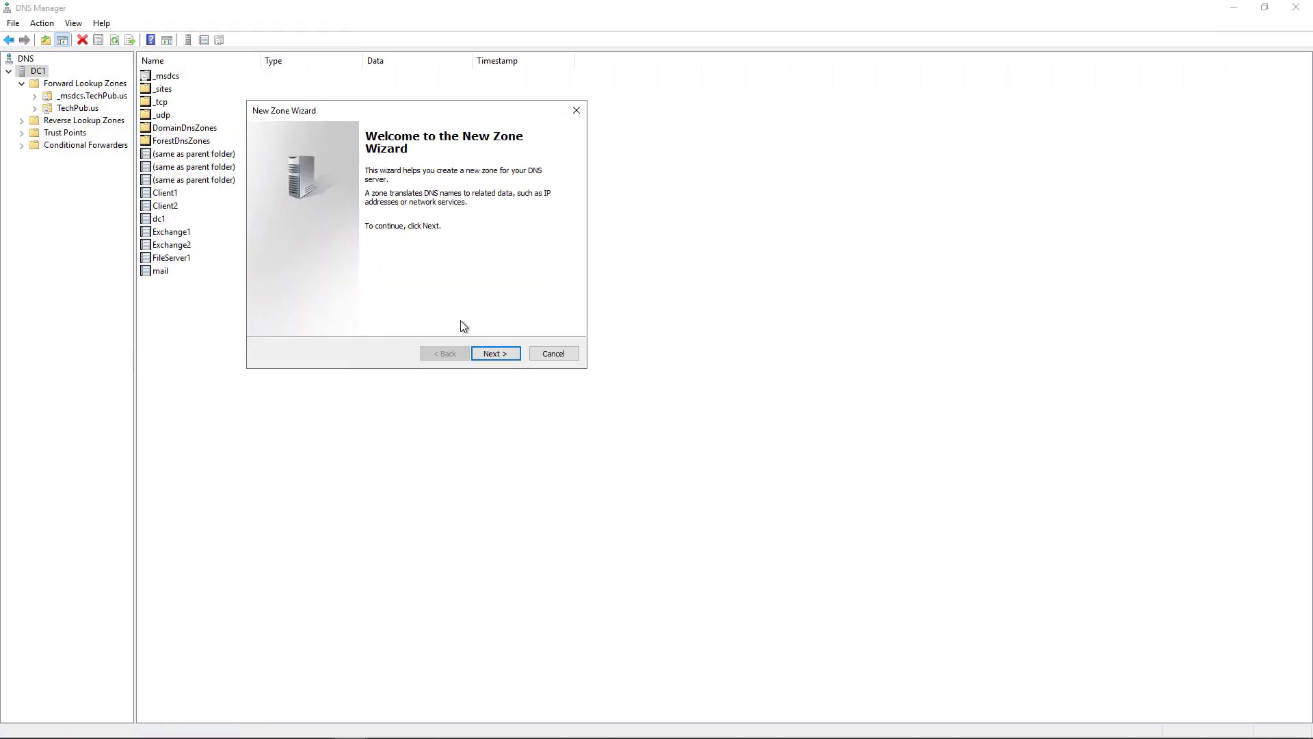
Step: Choose a primary forward lookup zone that is not stored in Active Directory
click(496, 355)
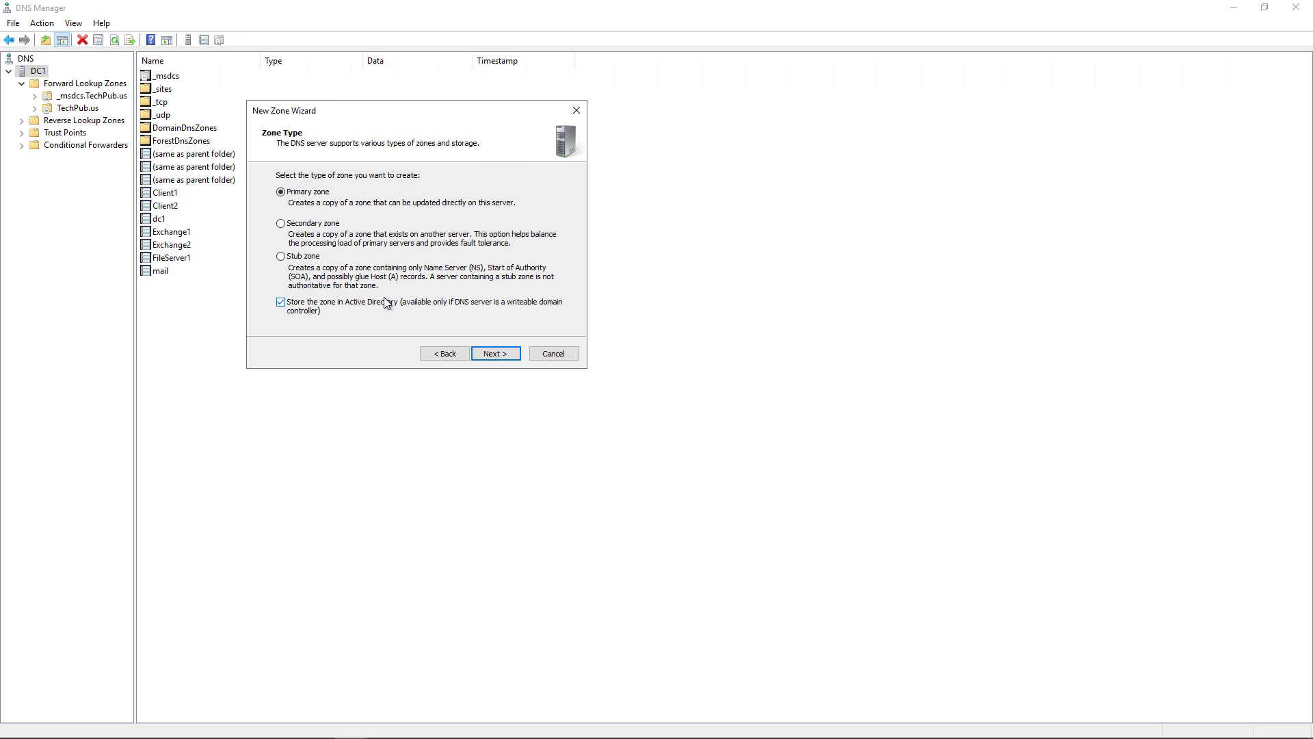
click(280, 303)
click(497, 357)
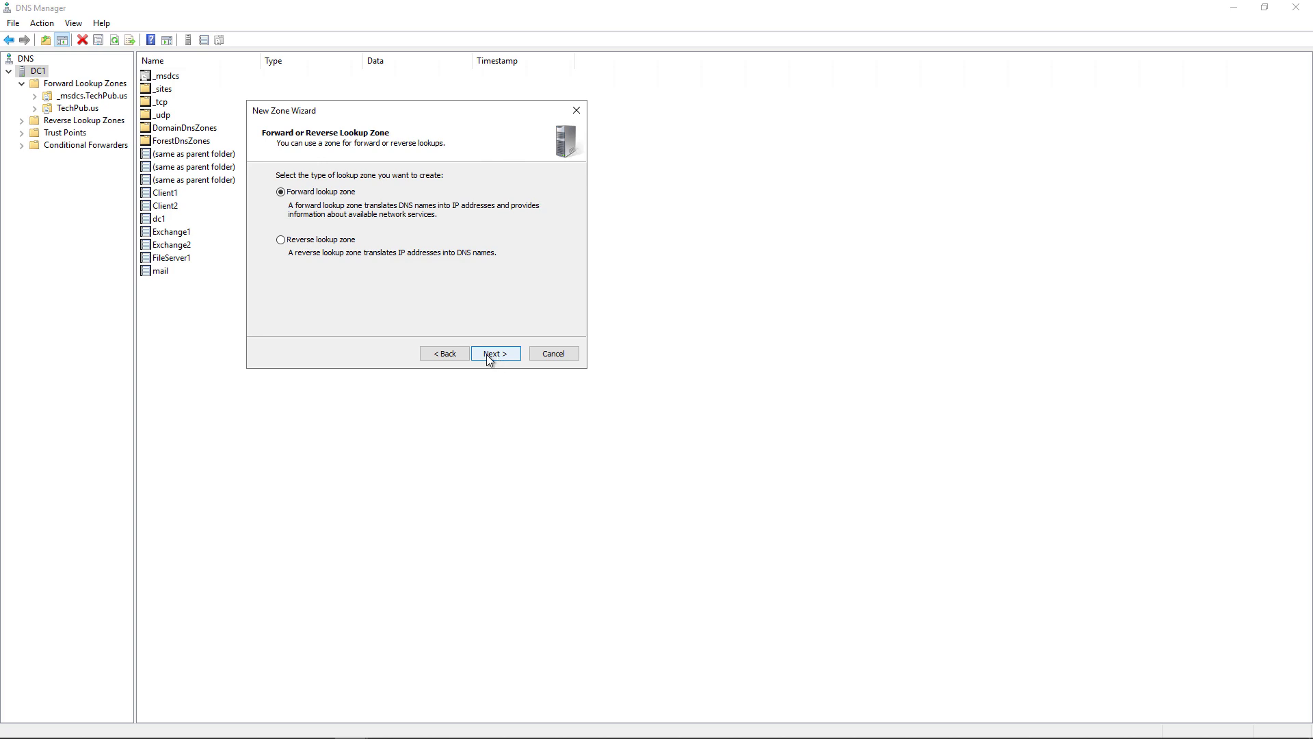
click(488, 356)
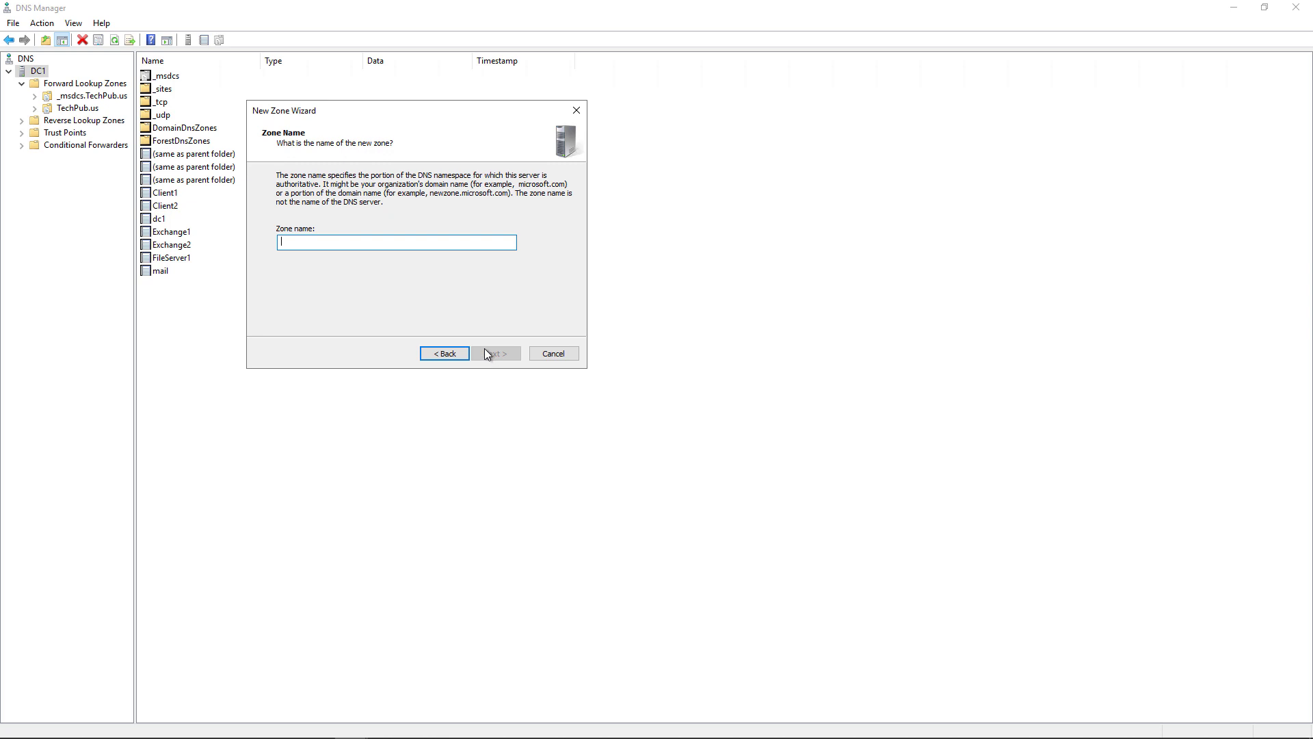
Step: Name the zone techpub.com, keep the techpub.com.dns zone file, and disallow dynamic updates
text(techpub.com)
click(492, 355)
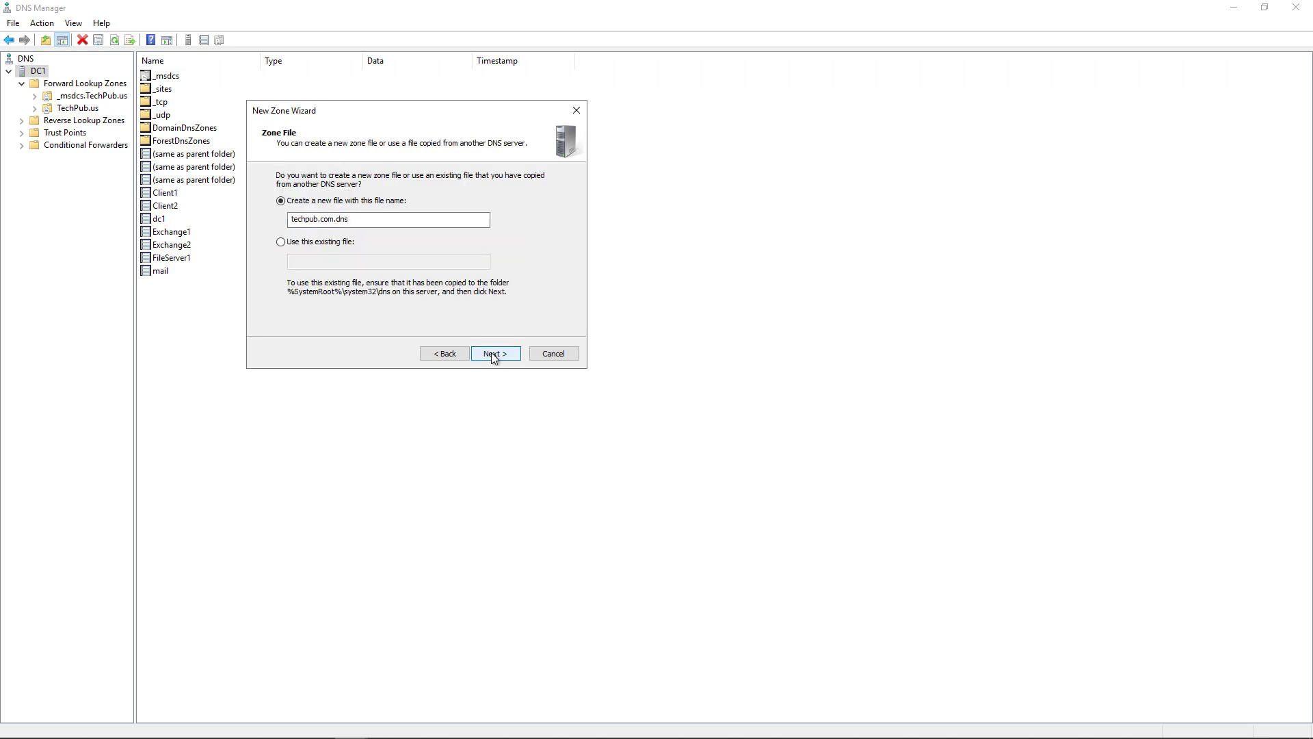
click(494, 355)
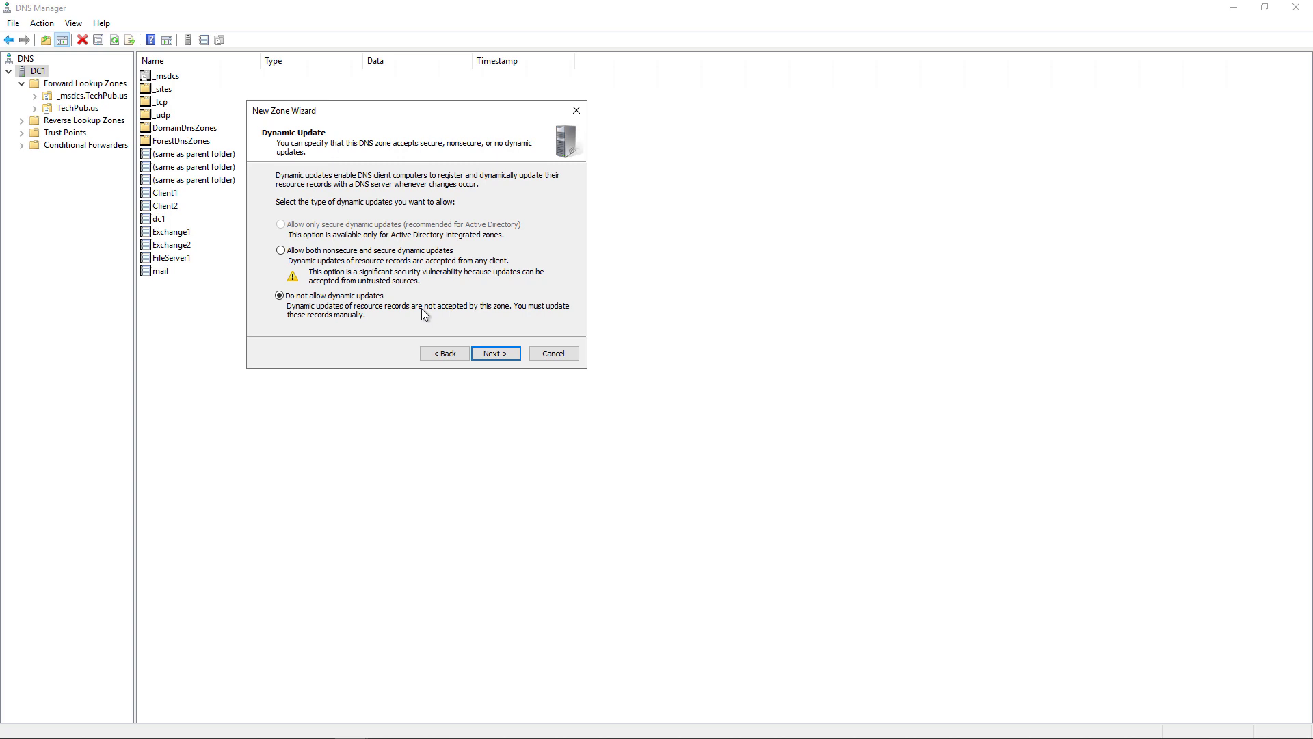
click(408, 254)
click(361, 296)
Step: Finish the wizard and select the new techpub.com zone
click(497, 353)
click(497, 353)
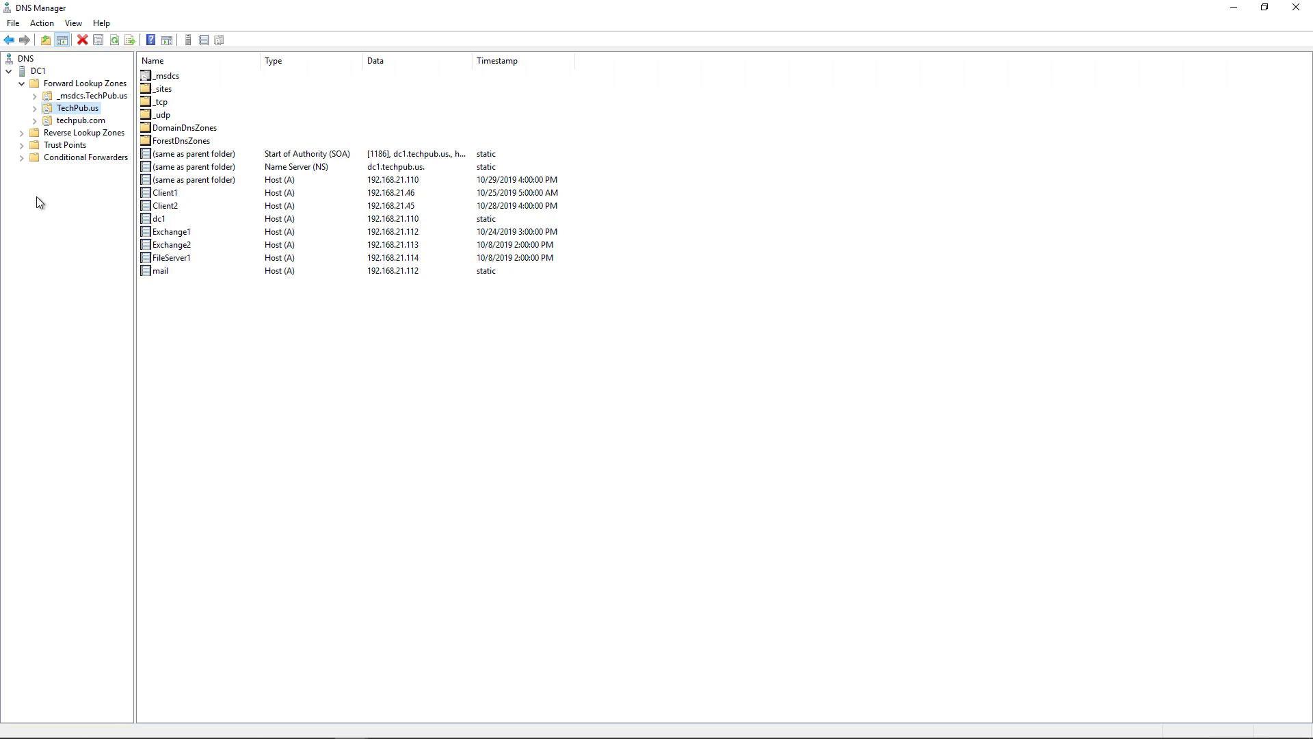
click(75, 121)
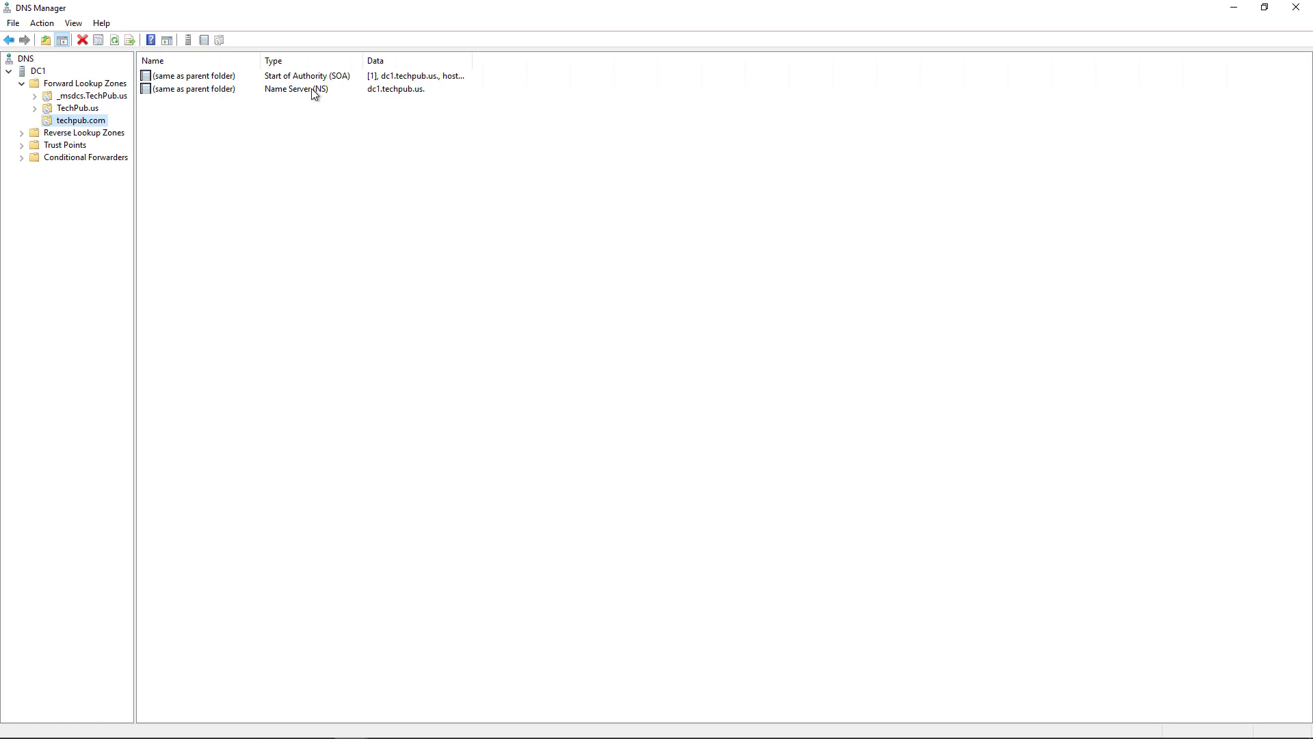
Step: Add a www host (A) record pointing to 192.168.21.254 in techpub.com
right_click(71, 121)
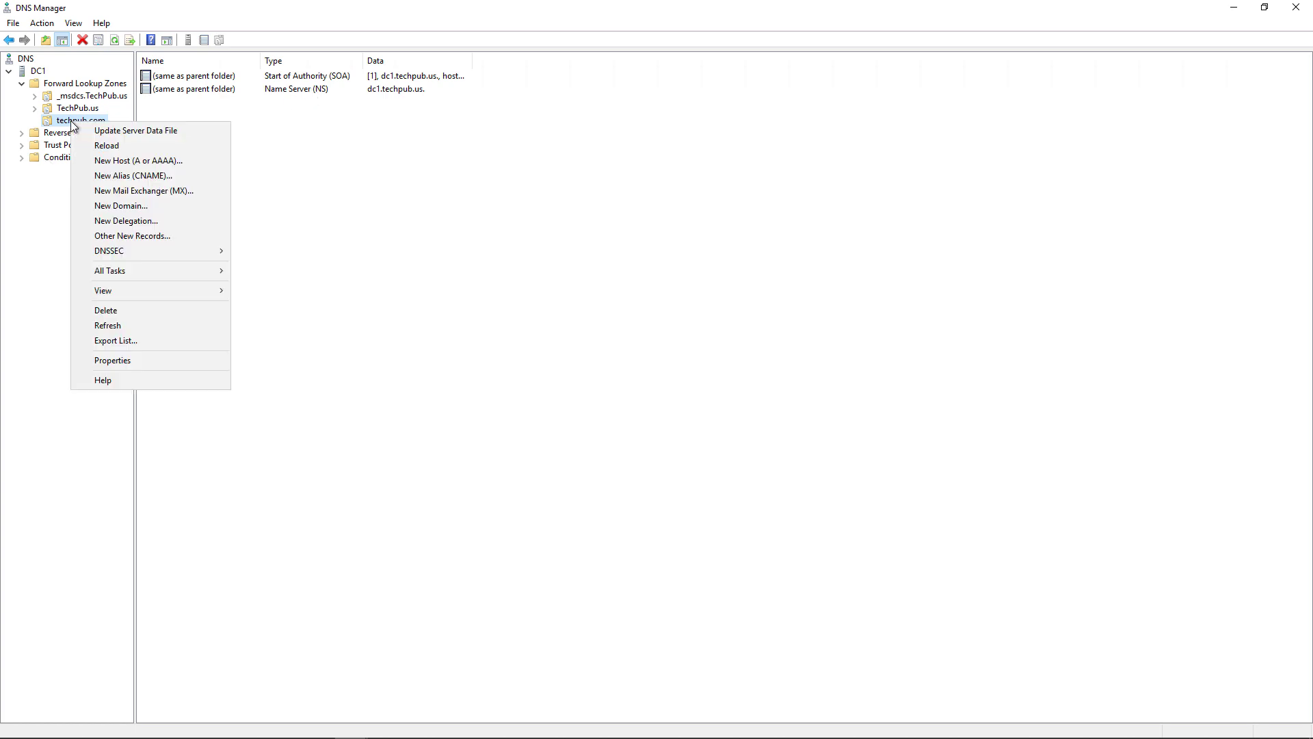
click(110, 161)
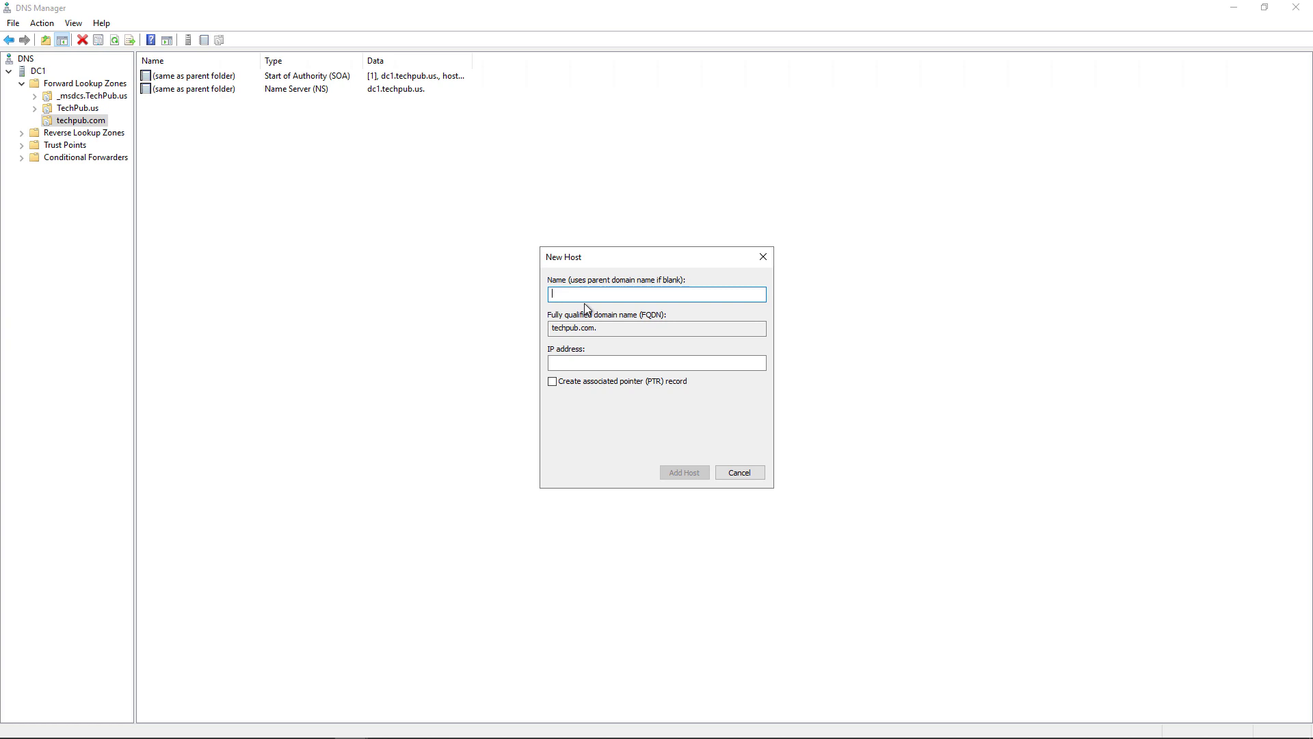
text(www)
click(593, 364)
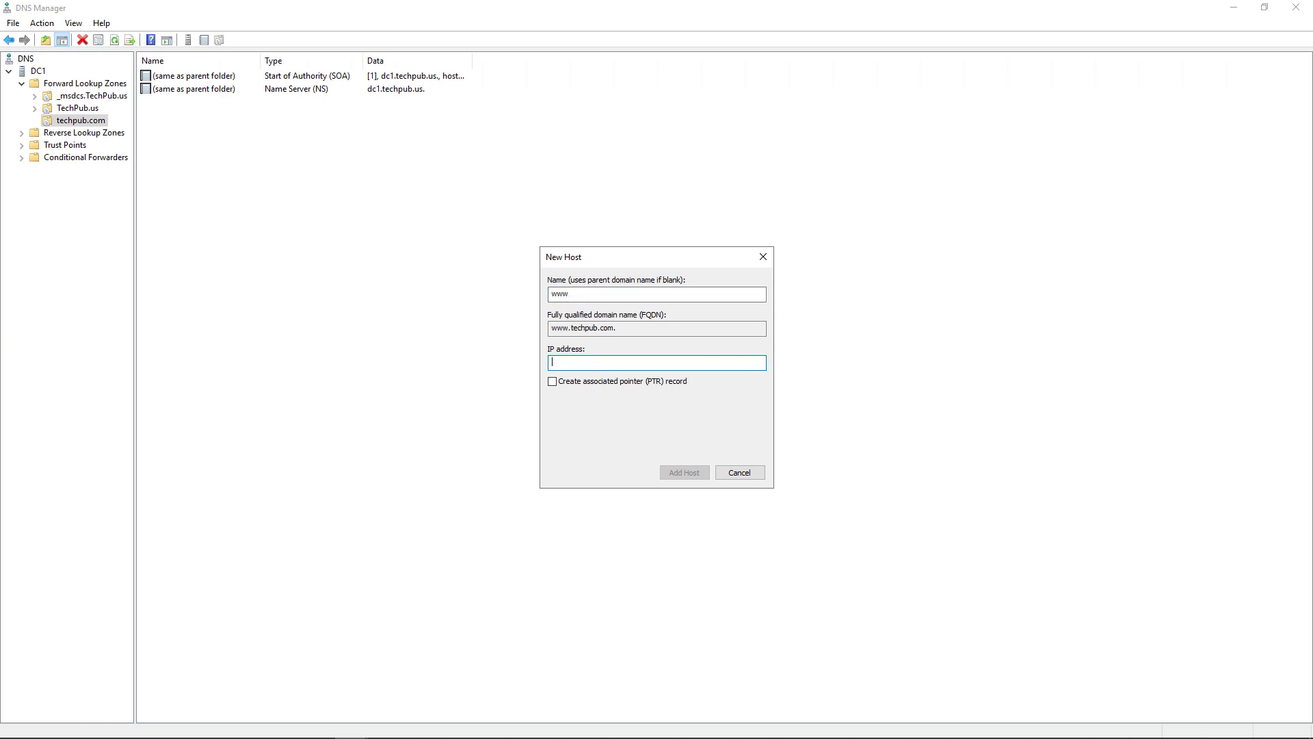
text(192.168.21.25)
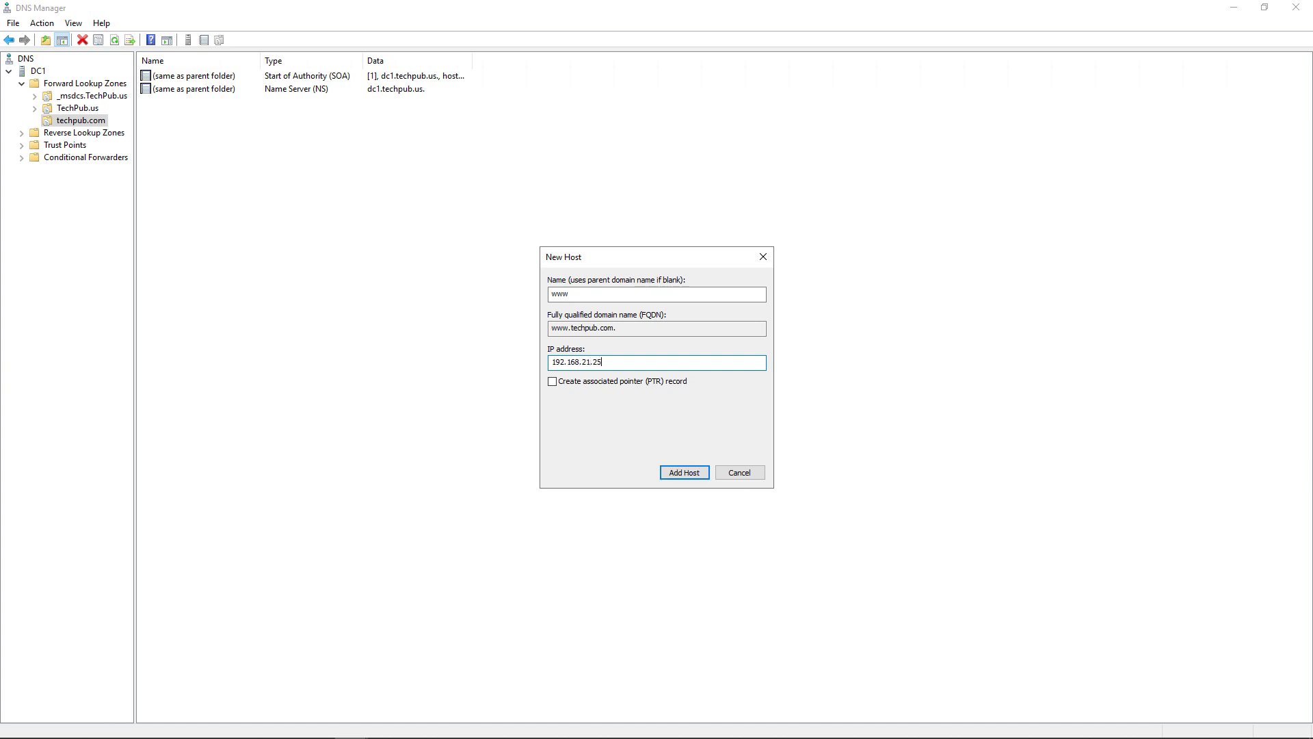
text(4)
click(624, 382)
click(671, 472)
click(755, 428)
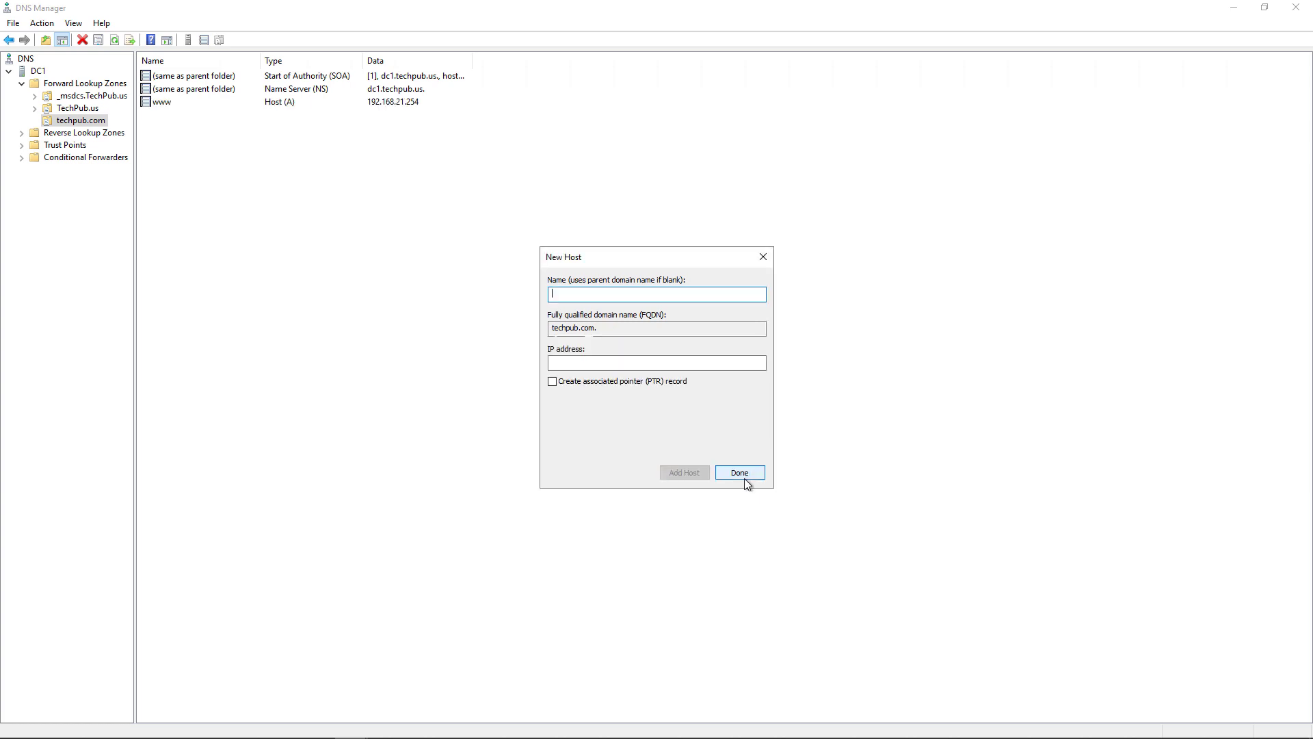
click(743, 474)
click(166, 102)
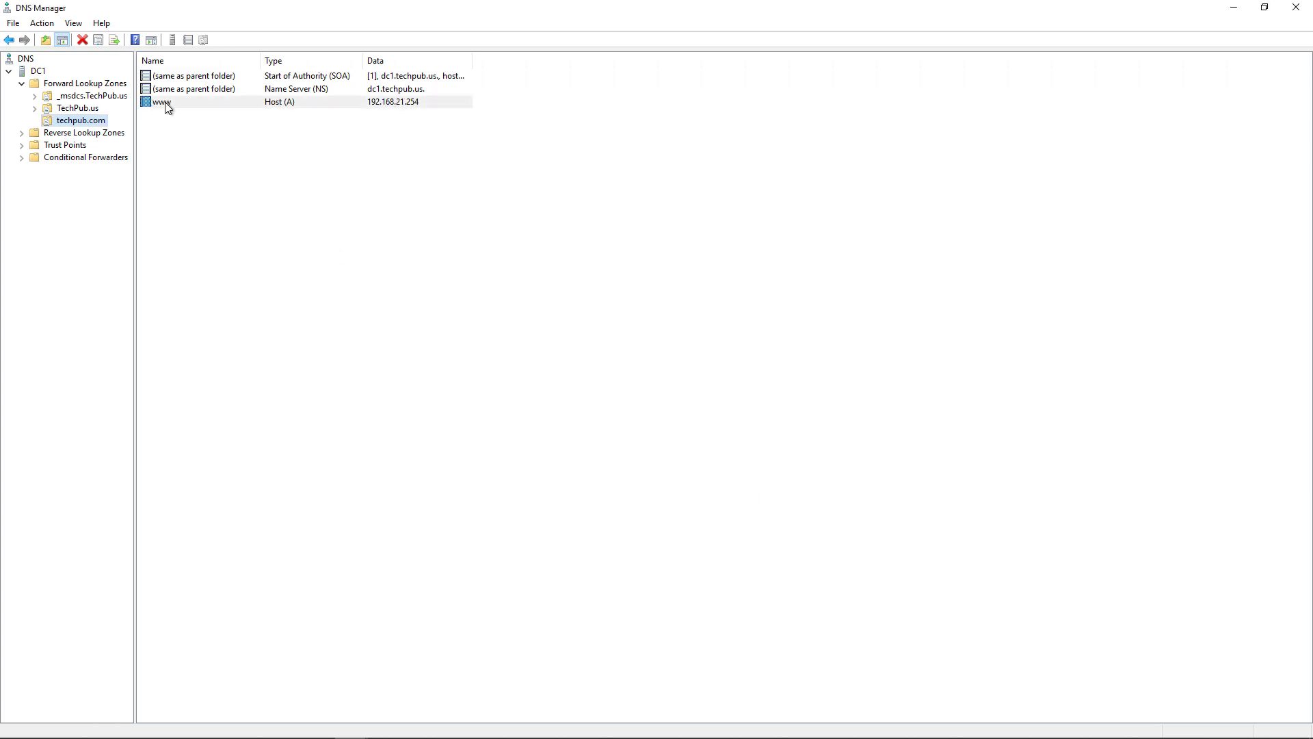
Step: Open Windows PowerShell (Admin) from the Start button's context menu
mouse_move(415, 729)
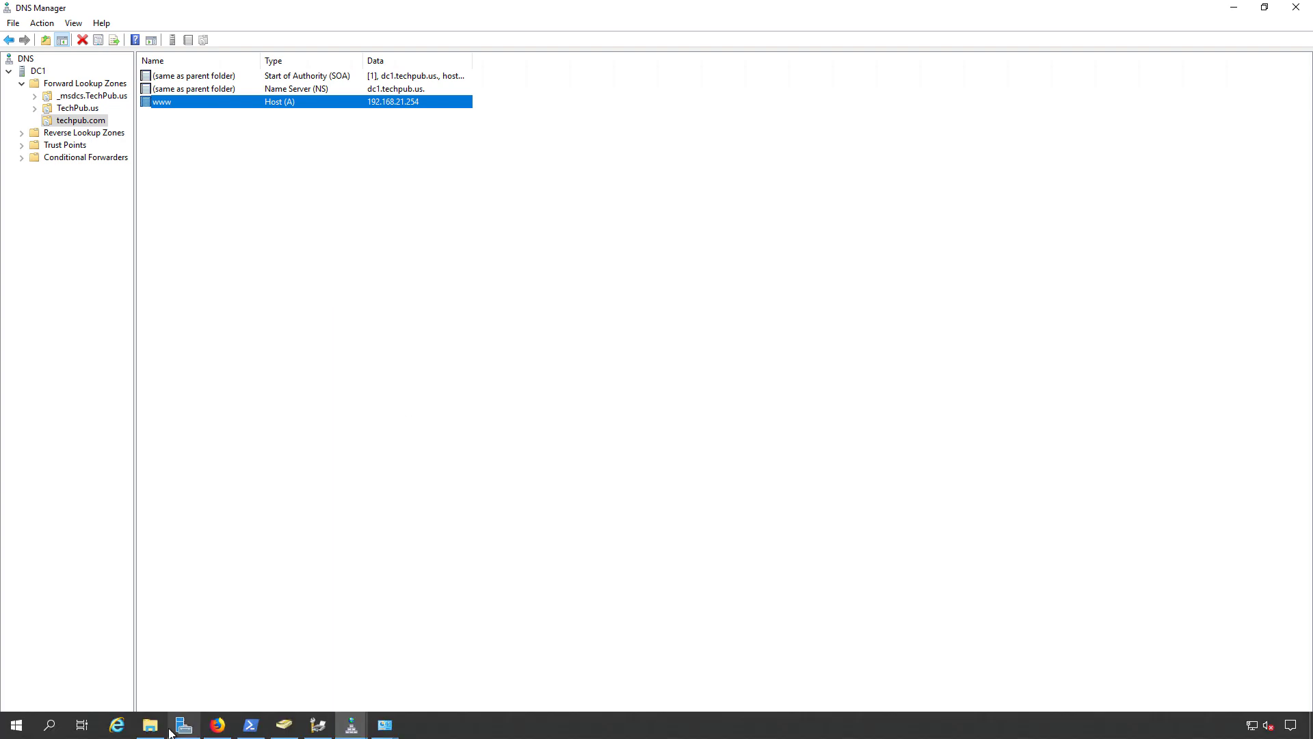
right_click(16, 725)
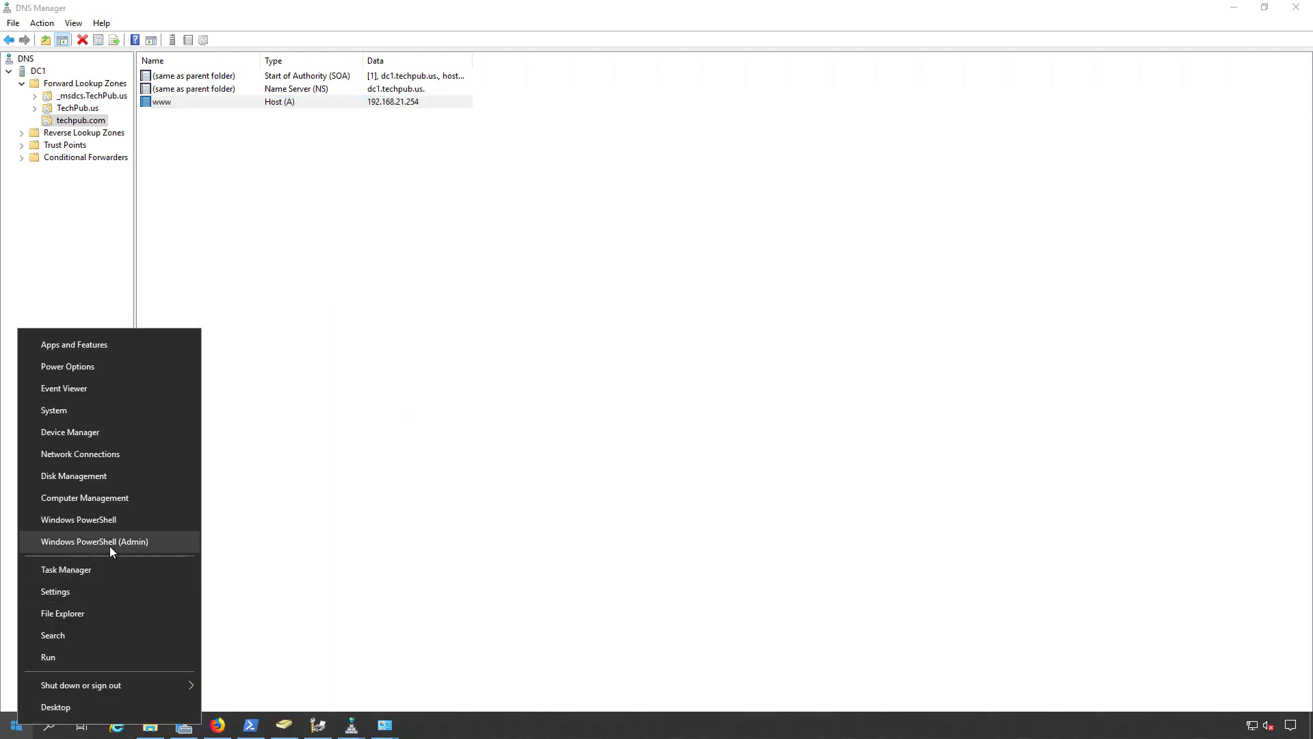
click(112, 541)
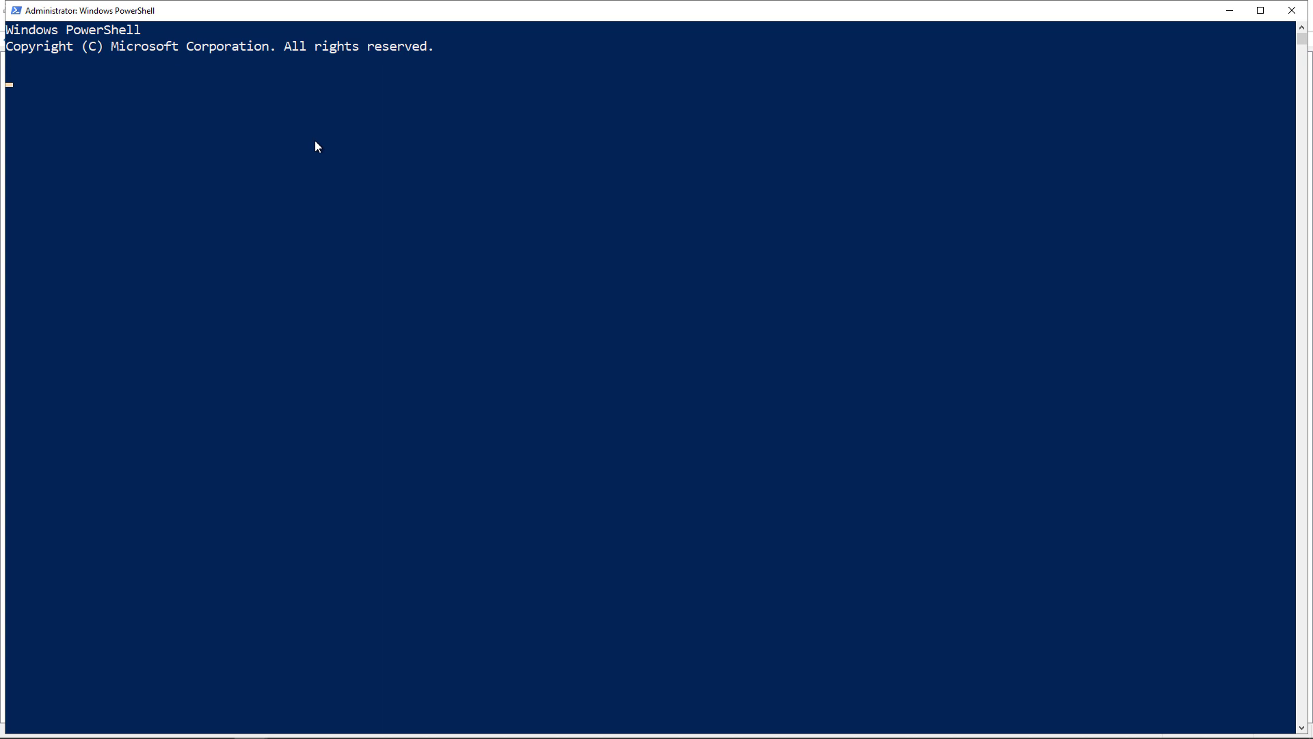
text(cmd)
key(Return)
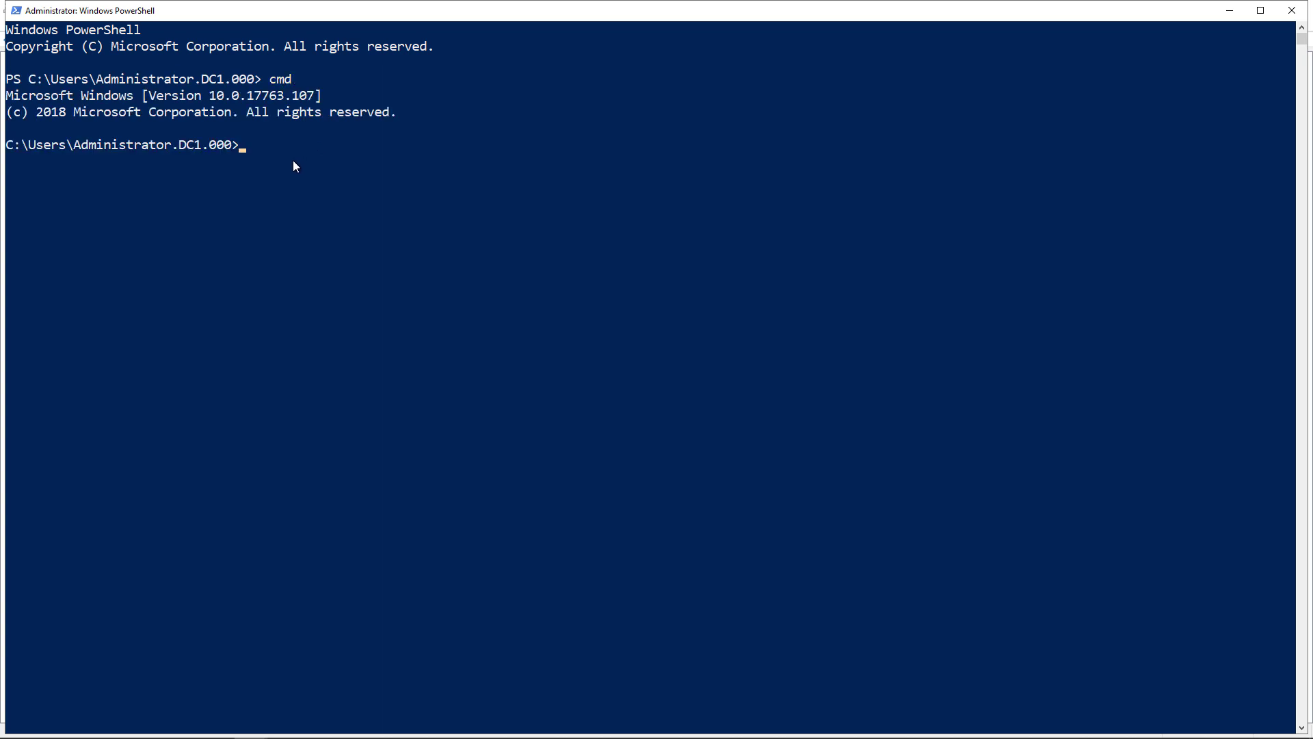
text(ping www.techpub.com)
key(Return)
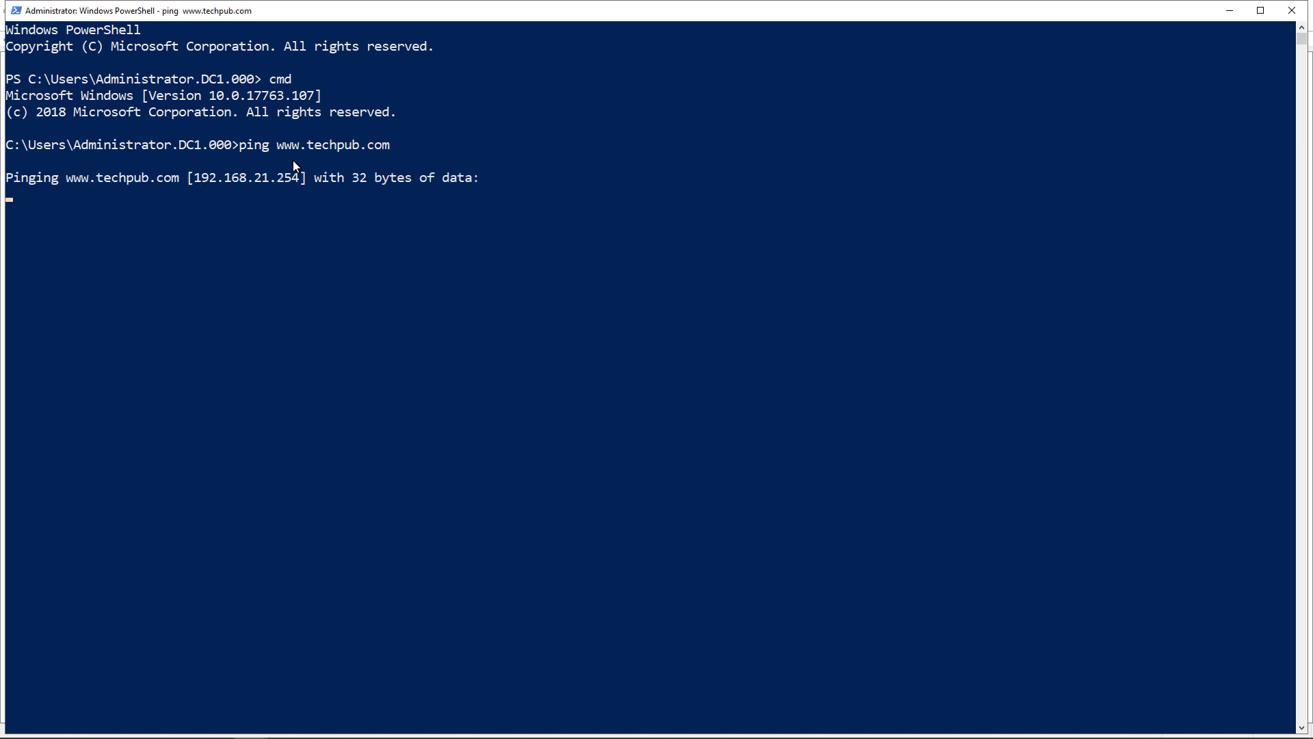